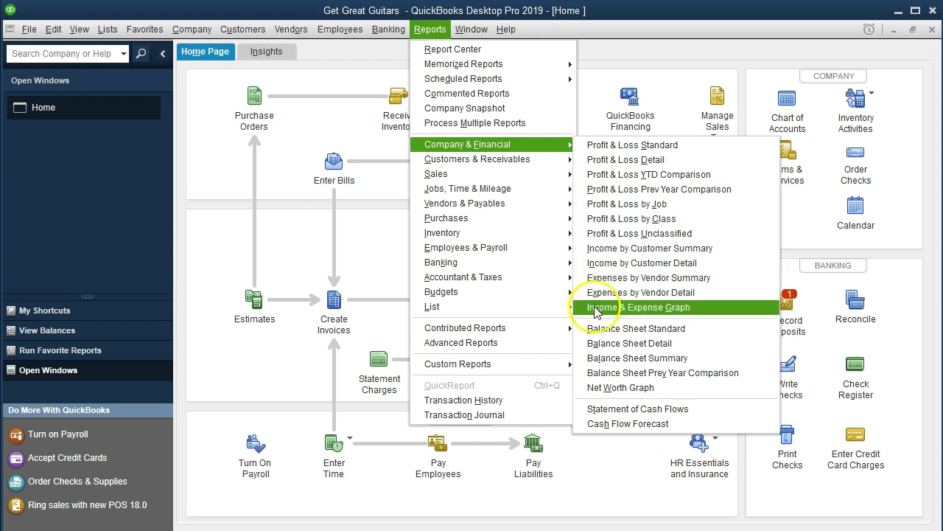
- Run the Balance Sheet Standard report with a custom range of 01/01/2019 to 02/28/2019
left_click(716, 334)
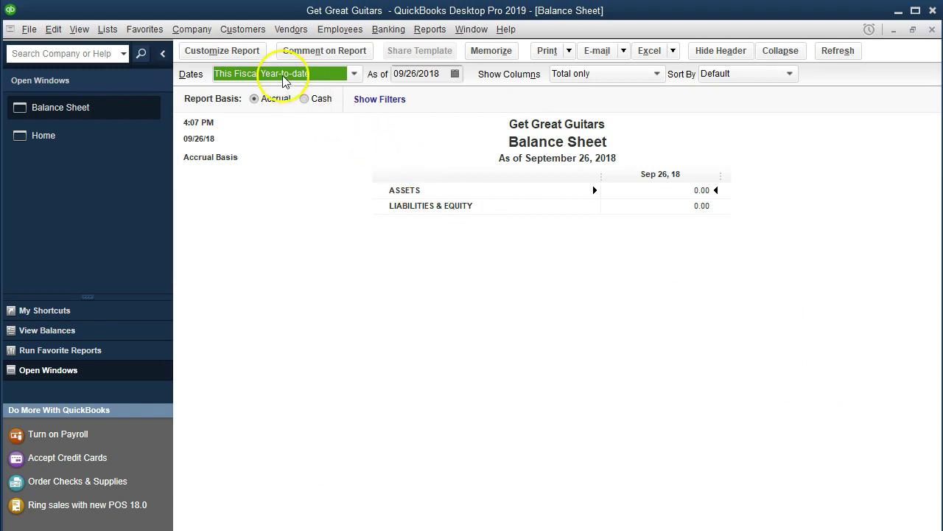
left_click(261, 56)
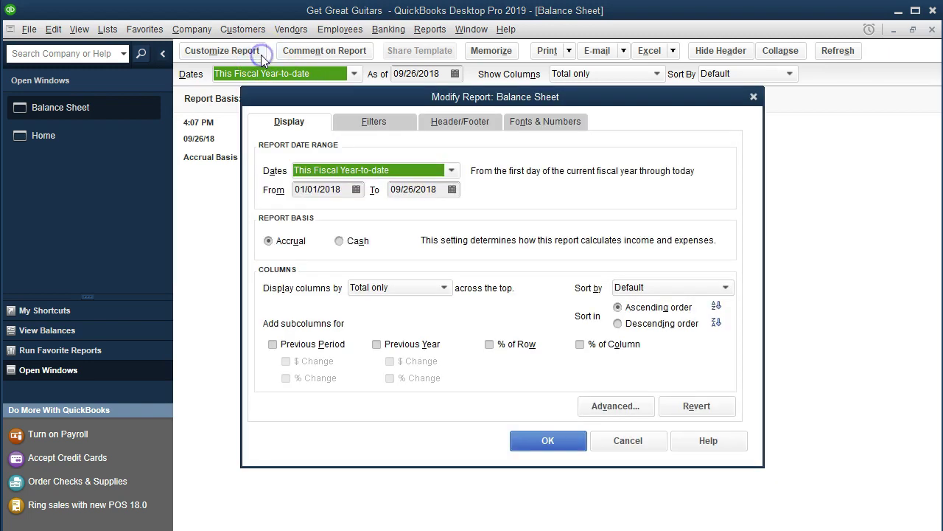
type("01/01/2019")
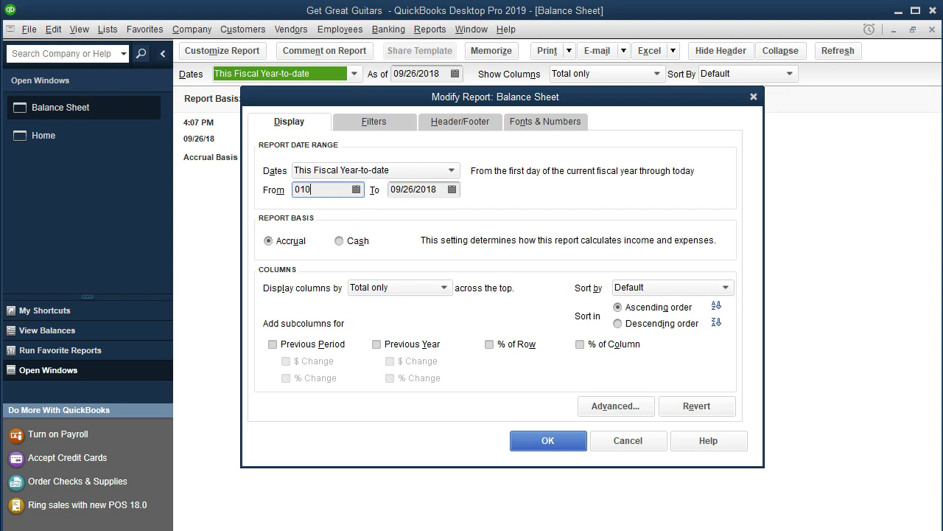
key("Tab")
type("0")
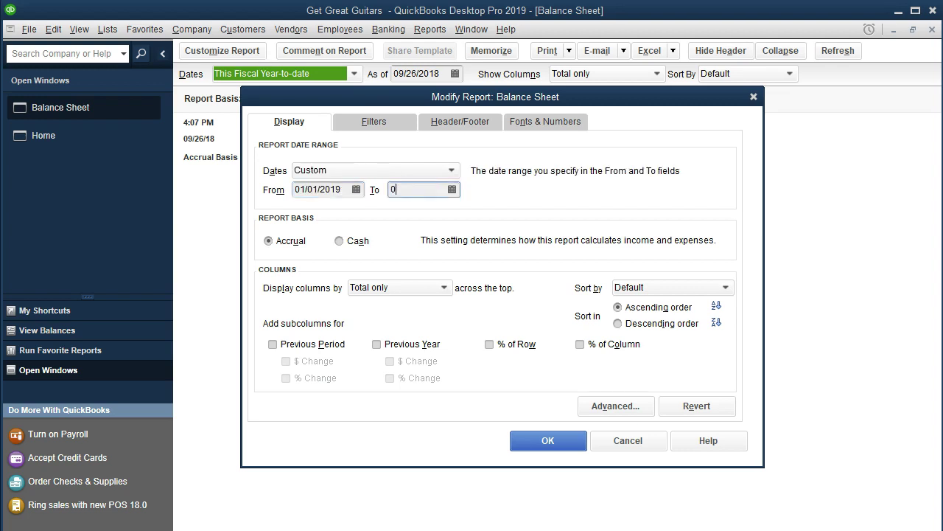
type("2/28/2019")
key("Tab")
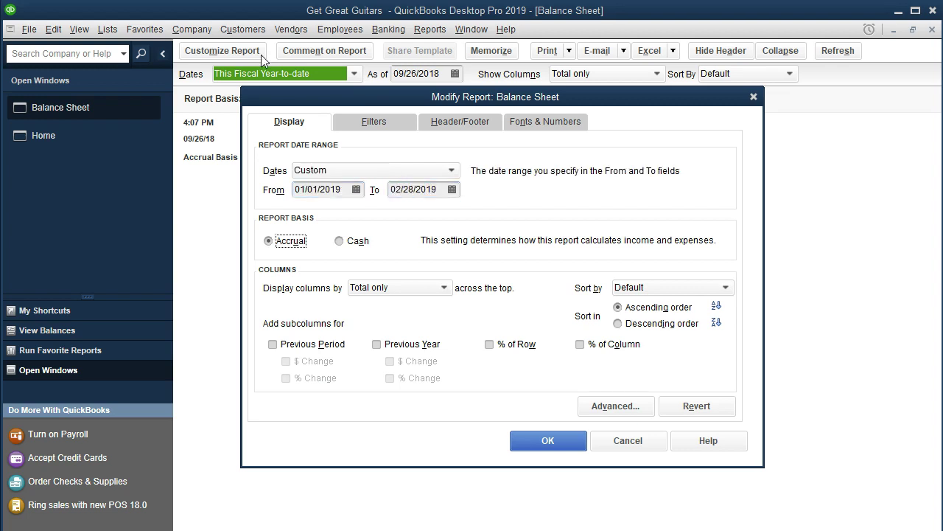
left_click(546, 440)
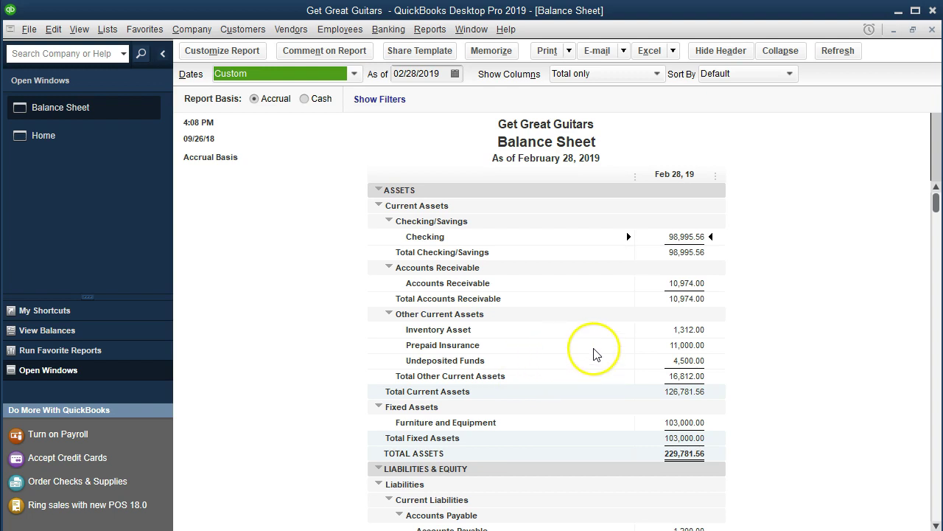
left_click(658, 346)
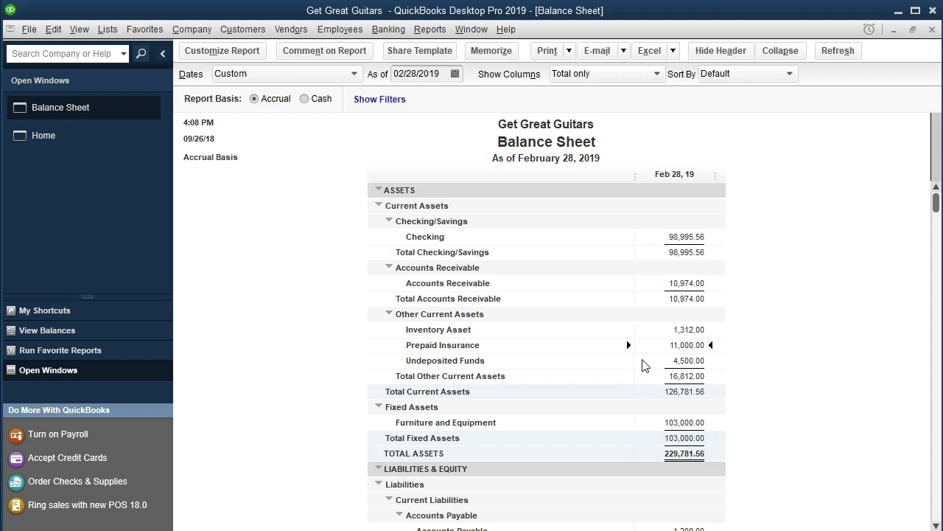
double_click(663, 345)
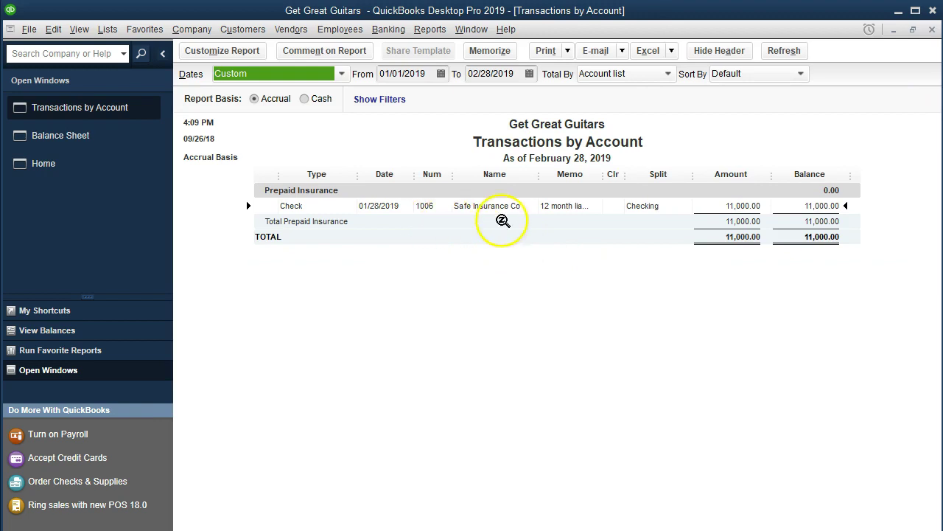
- Open check 1006 for 11,000.00 to Safe Insurance Co from the Prepaid Insurance detail
double_click(712, 205)
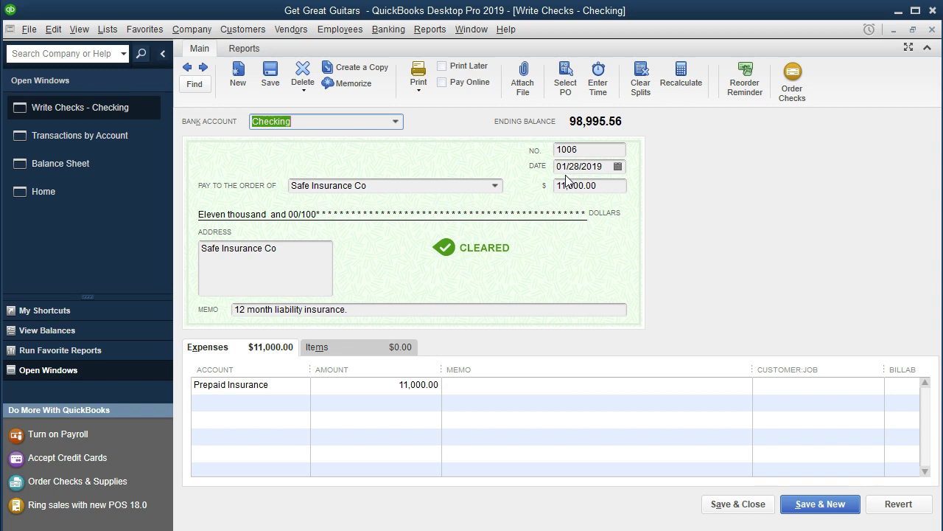
- Launch Windows Calculator, move it to the right of check 1006, and clear it
left_click(279, 360)
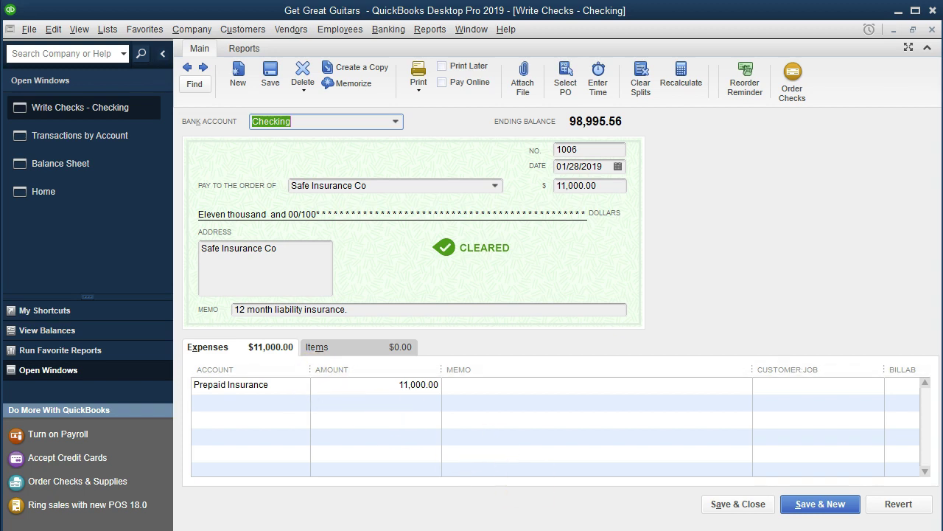
left_click_drag(583, 193, 787, 133)
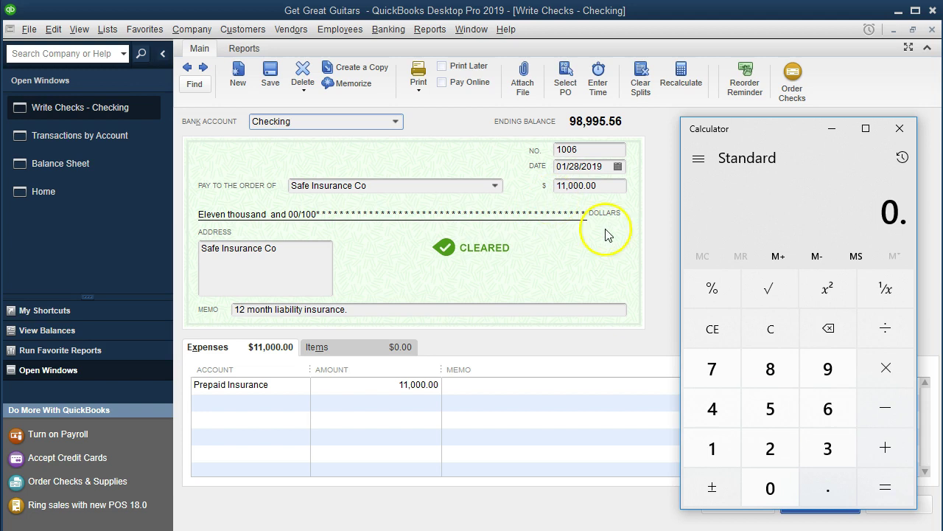
left_click(771, 329)
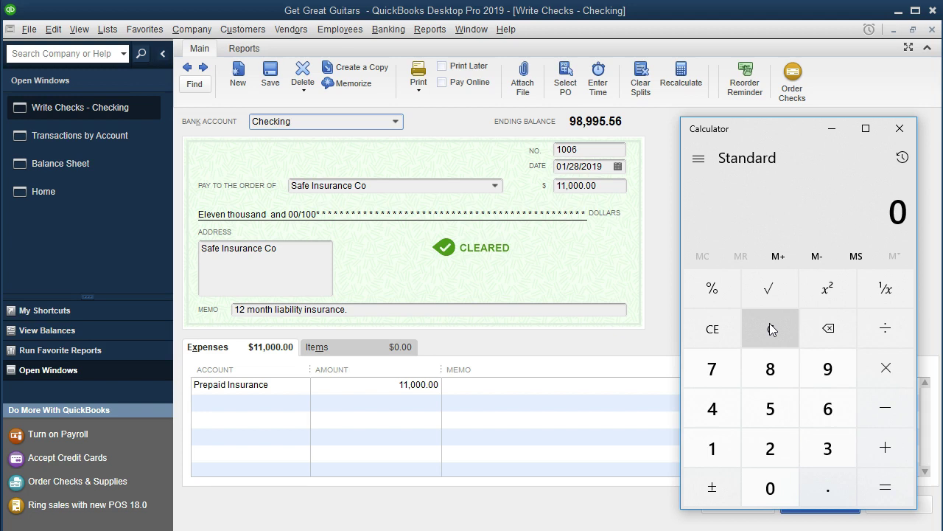
- Calculate 11000 ÷ 12 = 916.6666666666667 in Calculator, then close it
type("110000")
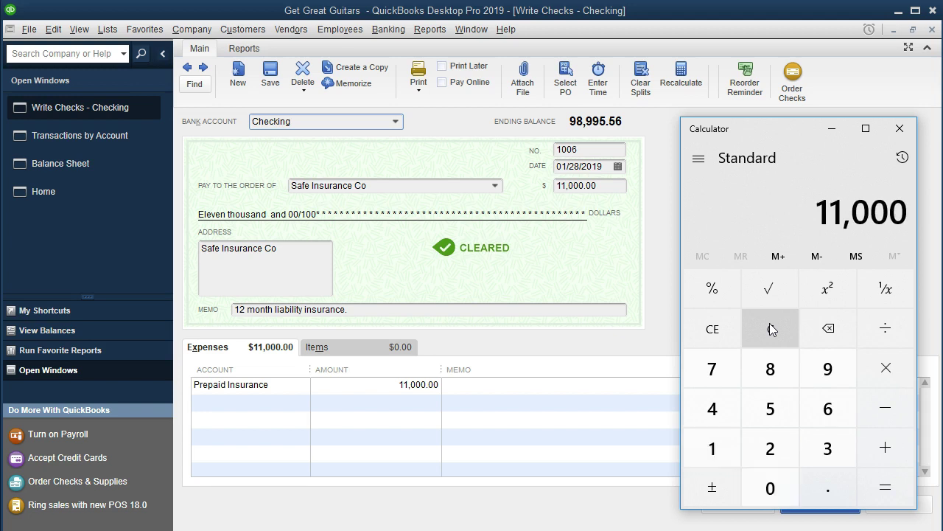
key("slash")
type("12")
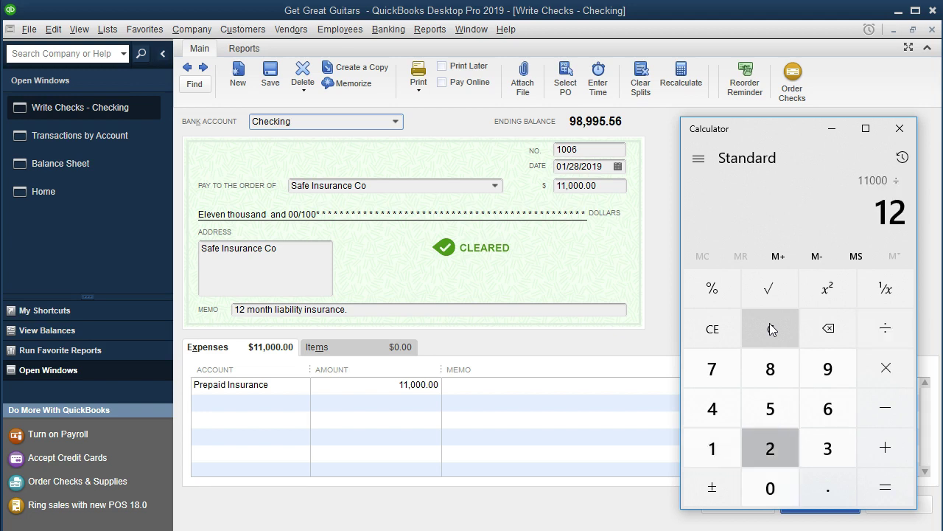
key("Return")
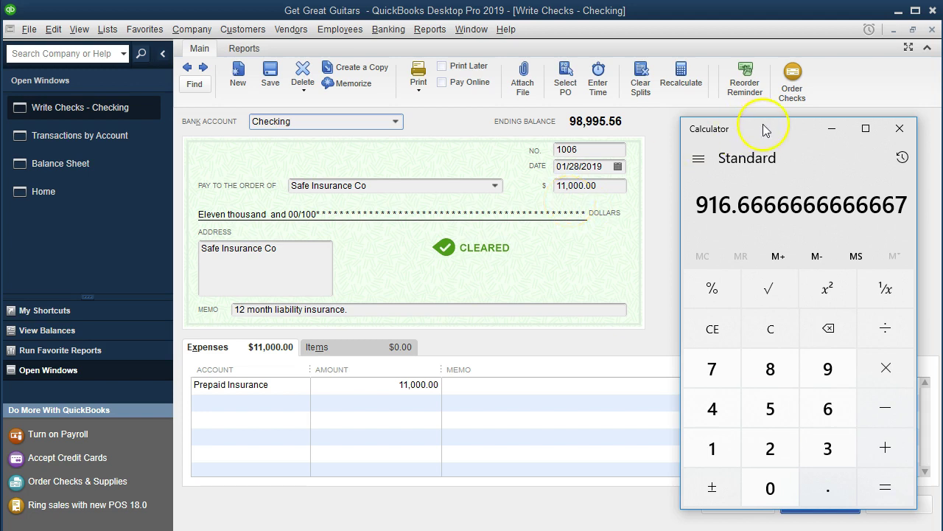
left_click(899, 128)
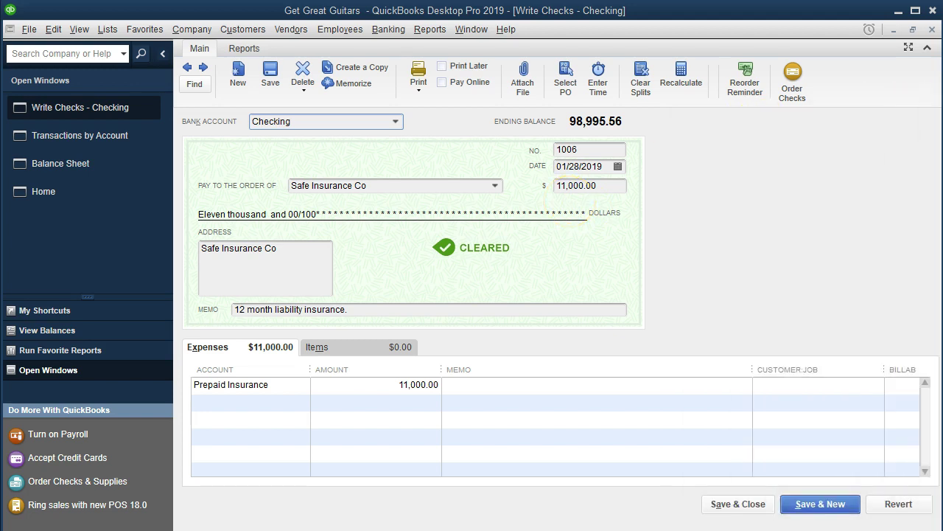
- Close check 1006 and the Transactions by Account report, leaving the Balance Sheet open
left_click(932, 30)
left_click(933, 30)
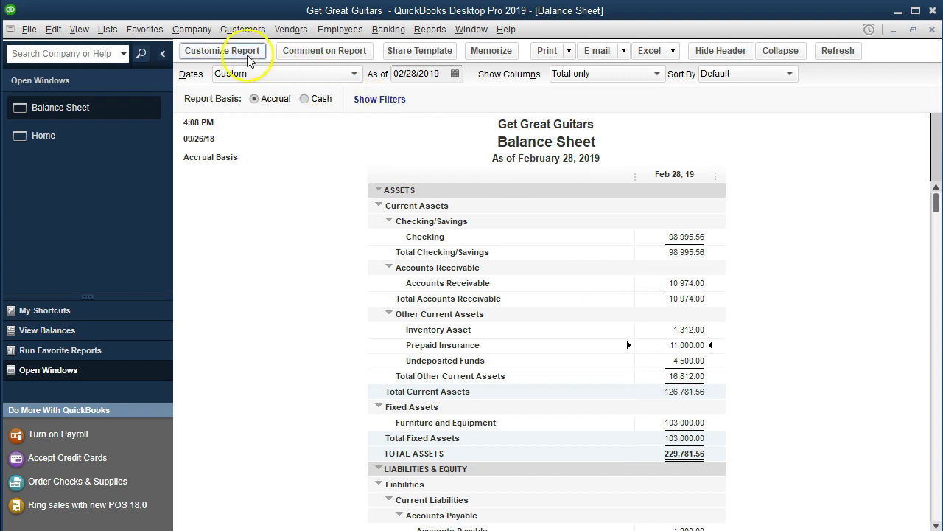
left_click(201, 31)
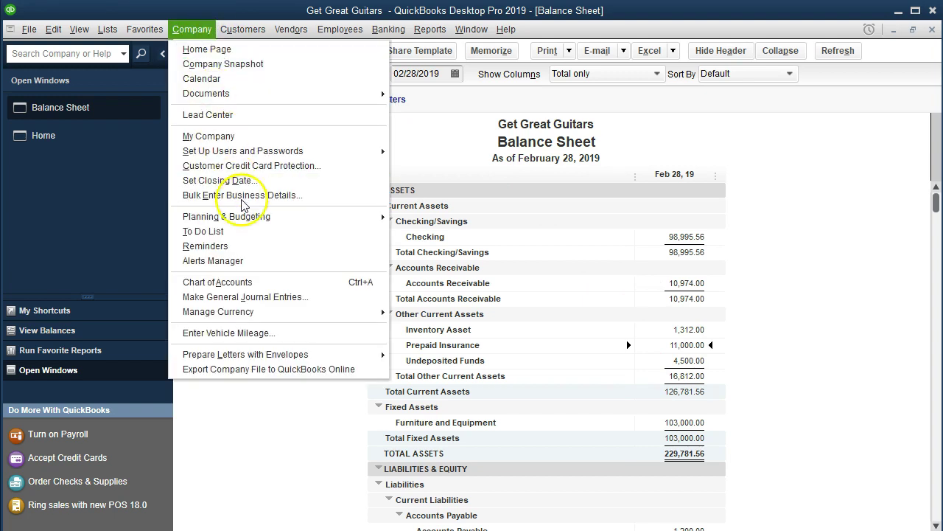
left_click(285, 298)
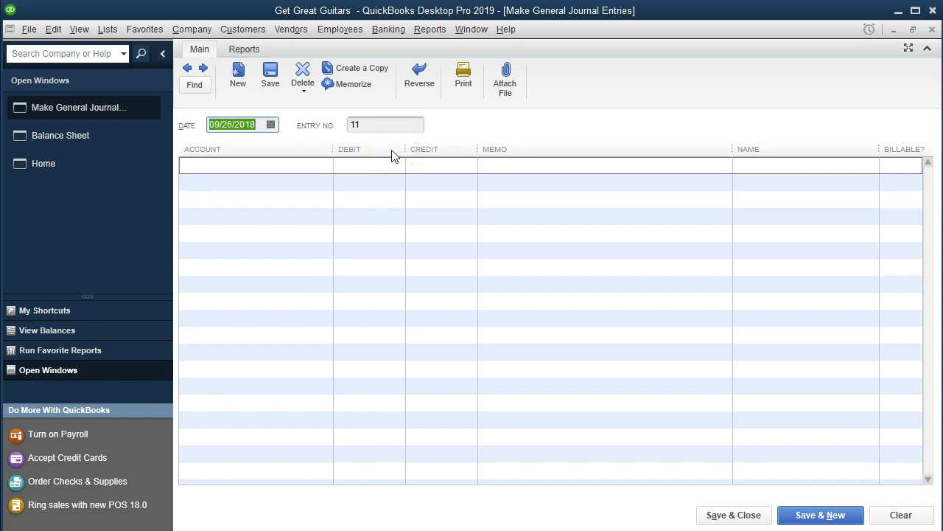
left_click(933, 30)
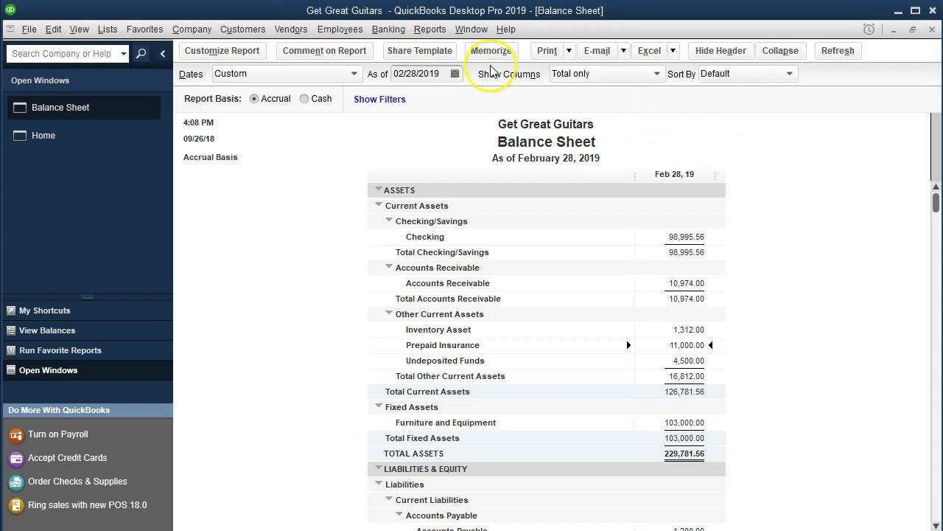
- Cancel the Banking Use Register account chooser and bring up the Lists menu instead
left_click(394, 31)
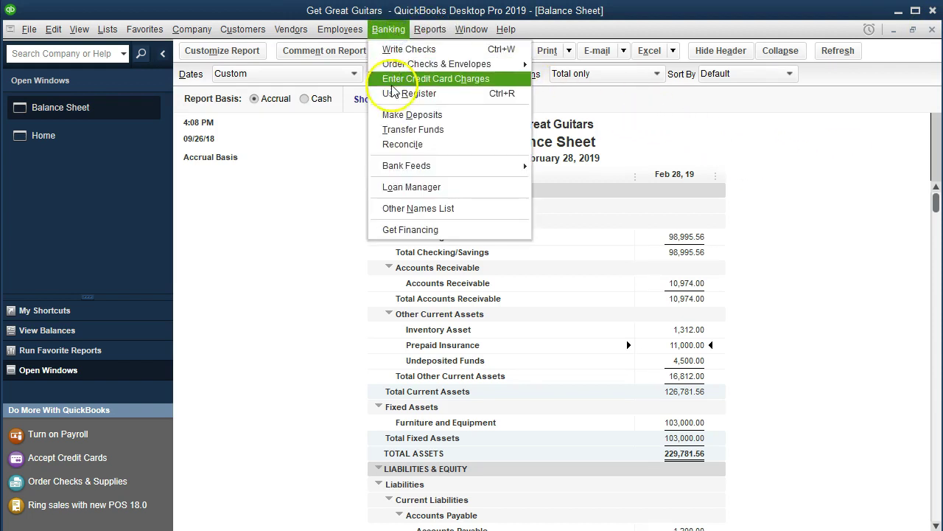
left_click(448, 96)
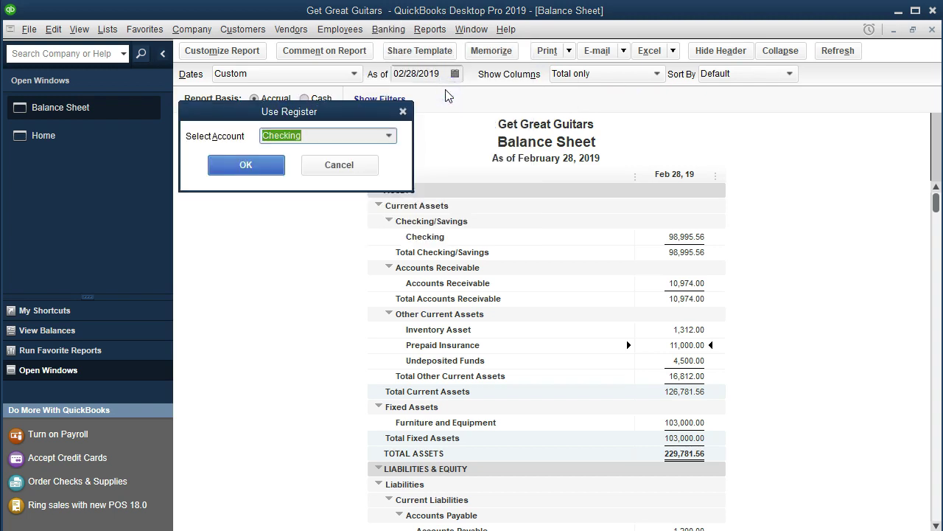
left_click(389, 136)
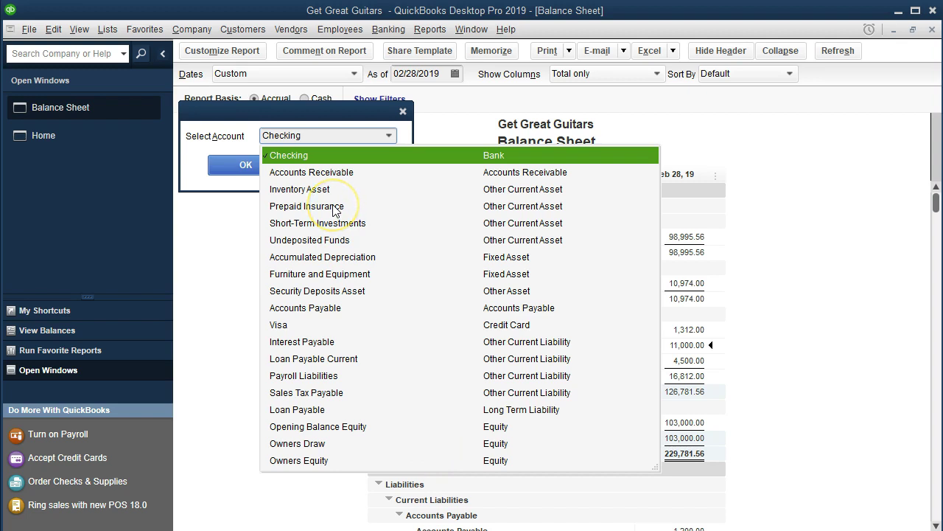
left_click(306, 114)
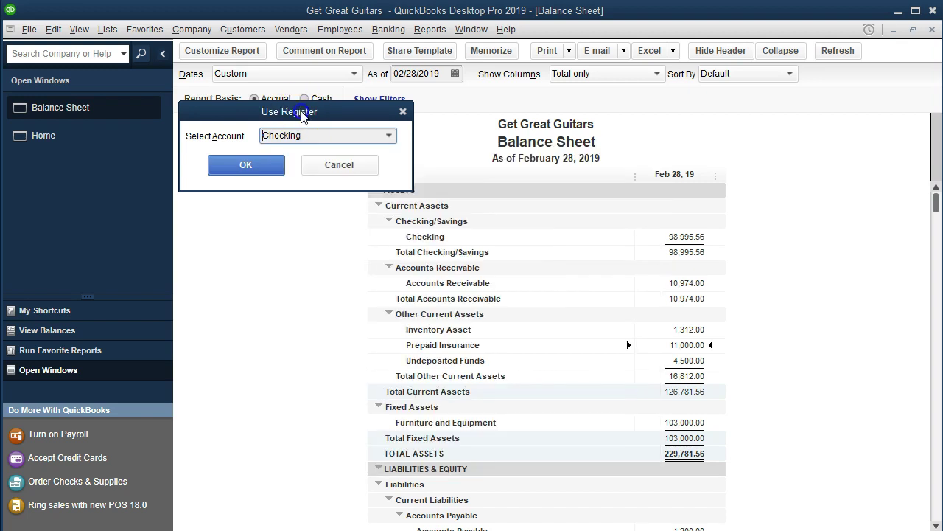
left_click(405, 112)
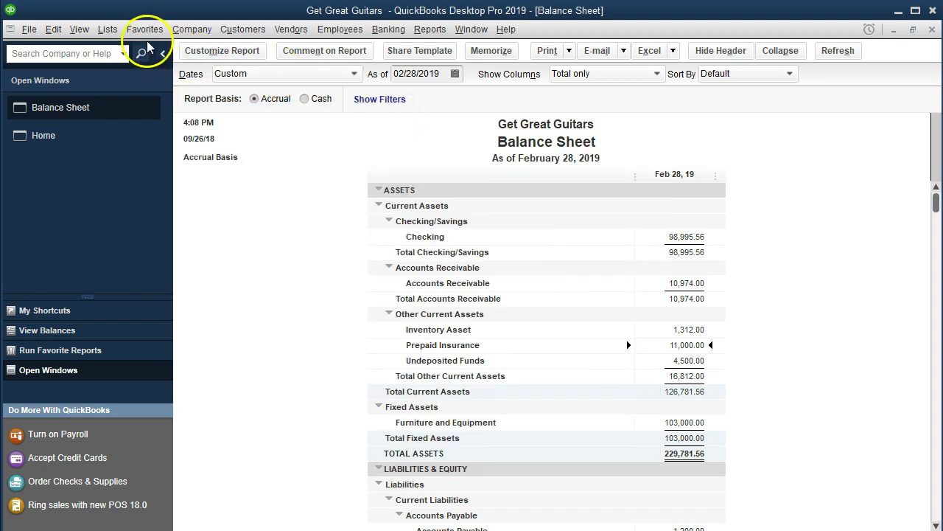
left_click(107, 29)
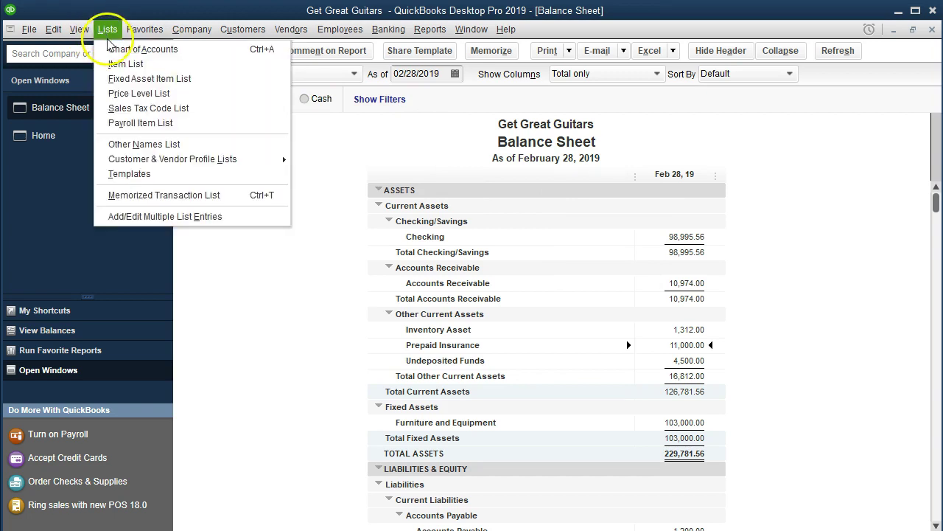
- Open the Prepaid Insurance register from the Chart of Accounts
left_click(190, 51)
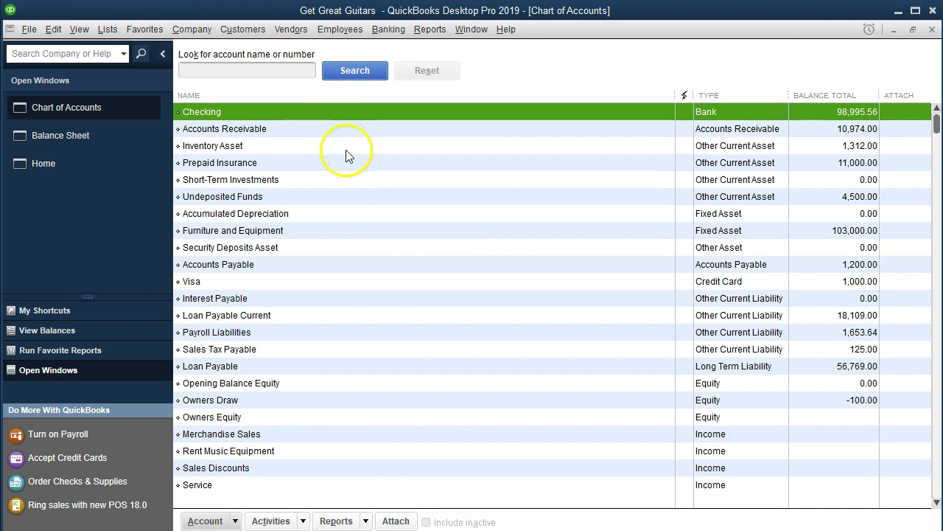
left_click(331, 163)
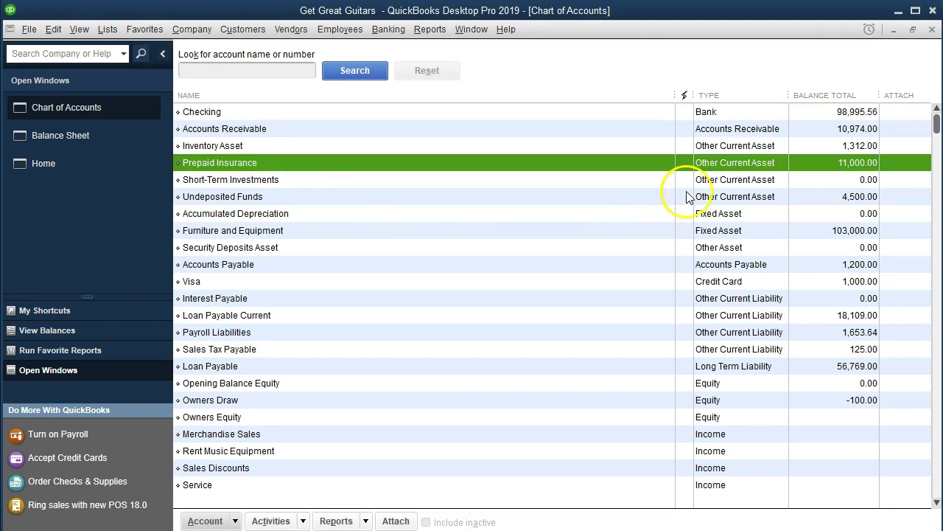
double_click(620, 166)
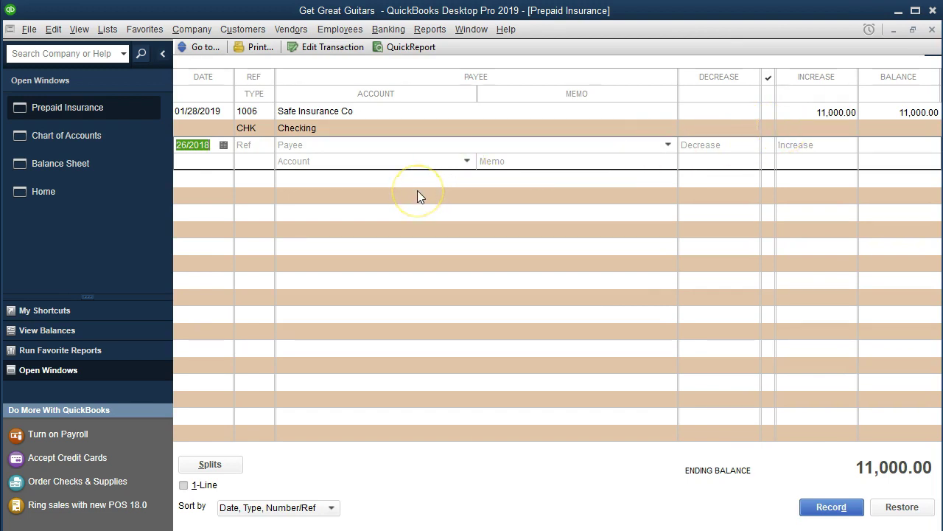
- Enter a new 02/28/2019 register line decreasing Prepaid Insurance by 917.00
type("022819")
key("Tab")
key("Tab")
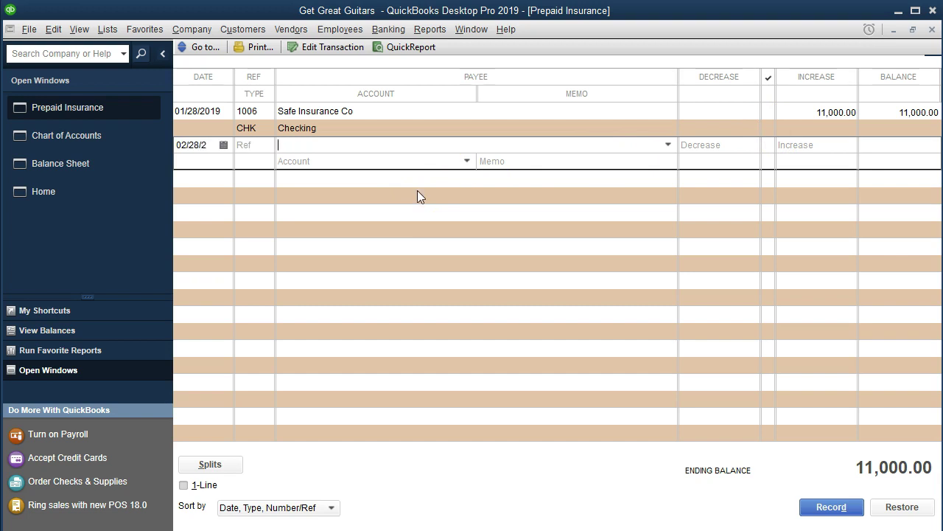
key("Tab")
type("917")
key("Tab")
left_click(467, 161)
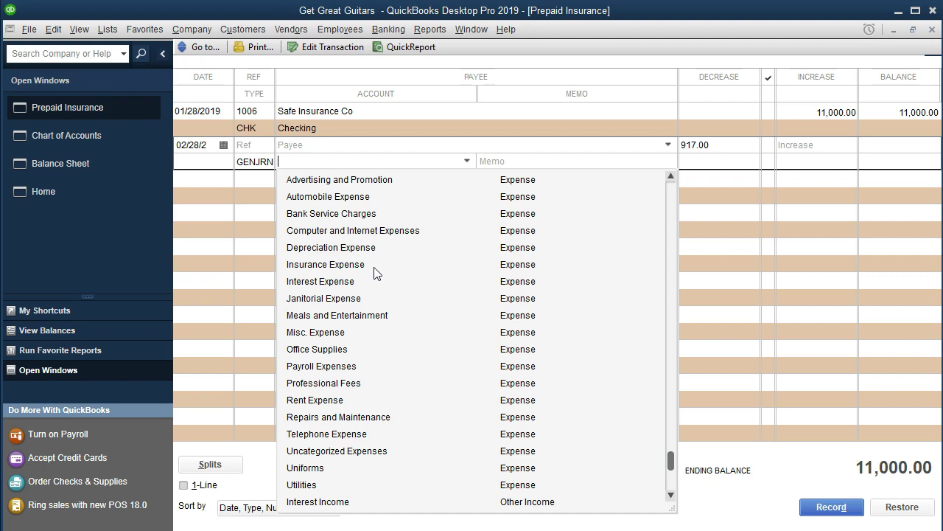
- Code the 917.00 line to Insurance Expense with memo 'Adj. Entry for Insruance Expense' and record it
type("Insurance Expense")
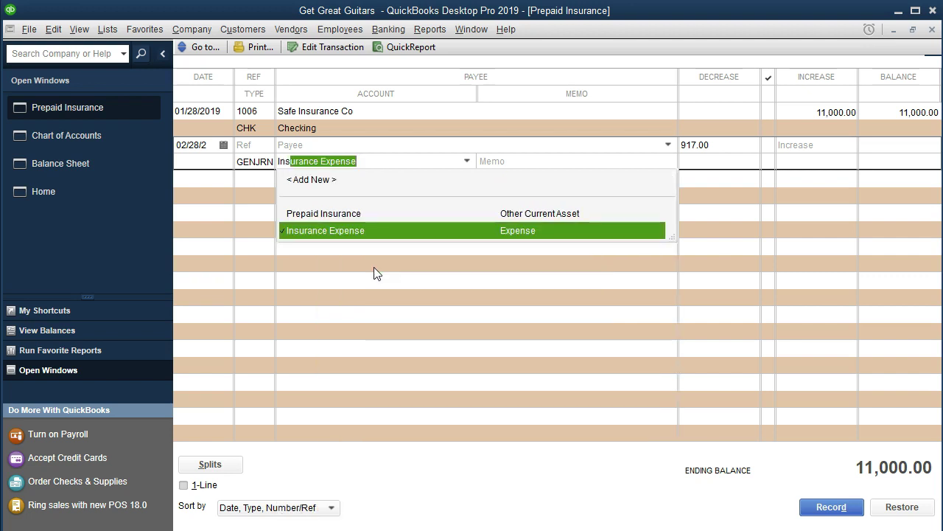
key("Tab")
type("Adj.")
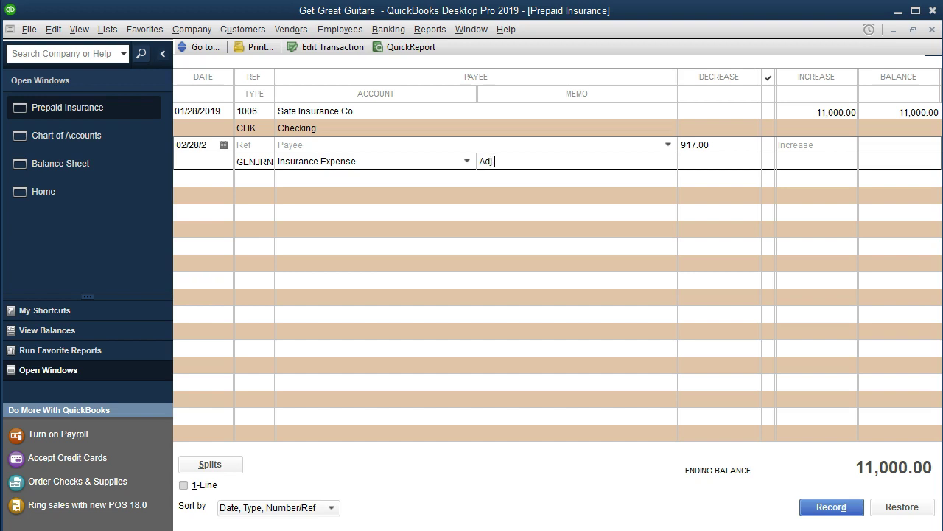
type(" Entry for Insruance Expense")
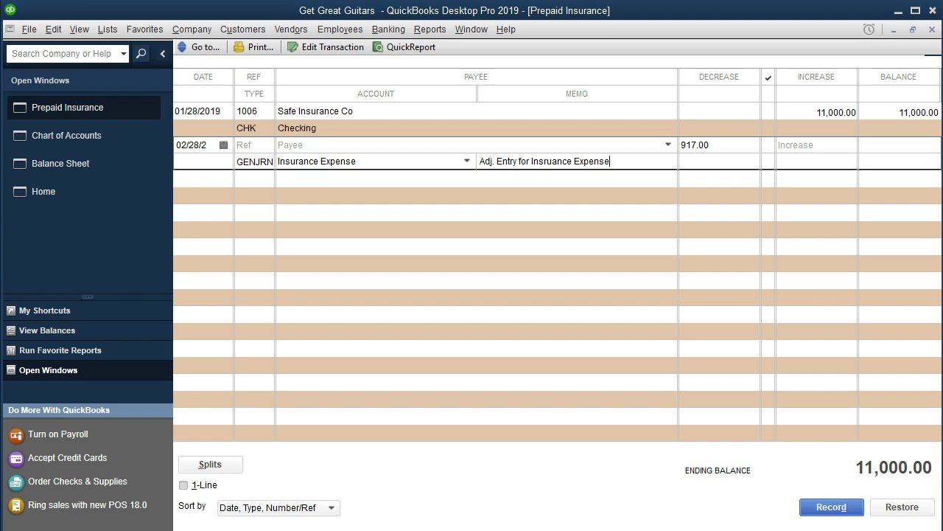
key("Return")
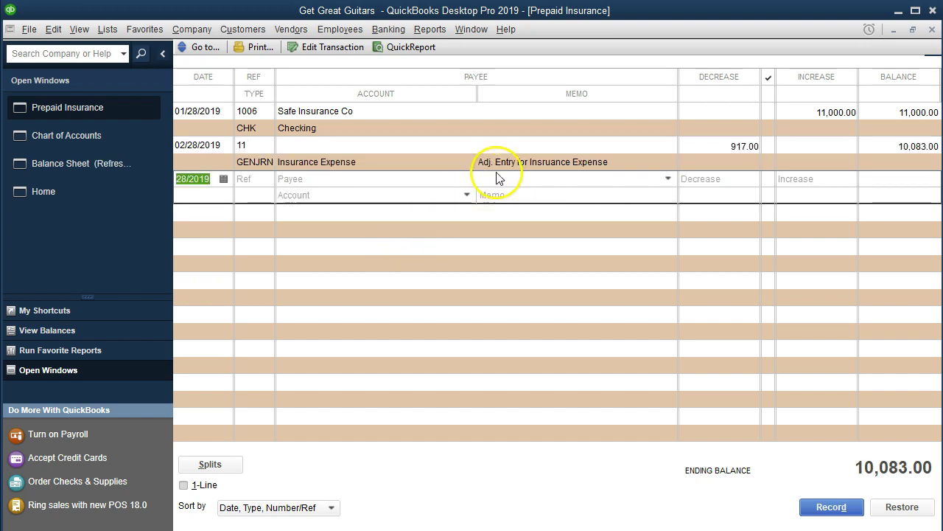
- In journal entry 11, copy the first line's memo onto the Insurance Expense line and save
double_click(263, 164)
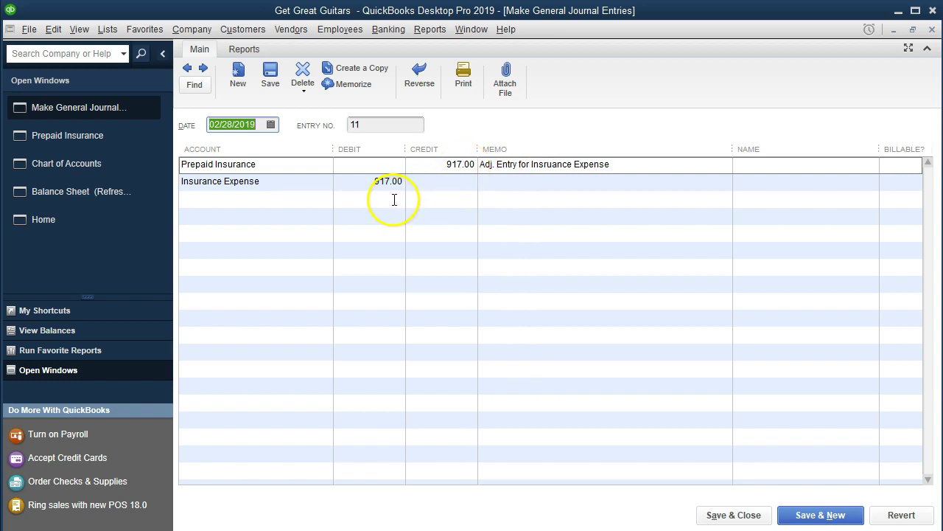
left_click(611, 163)
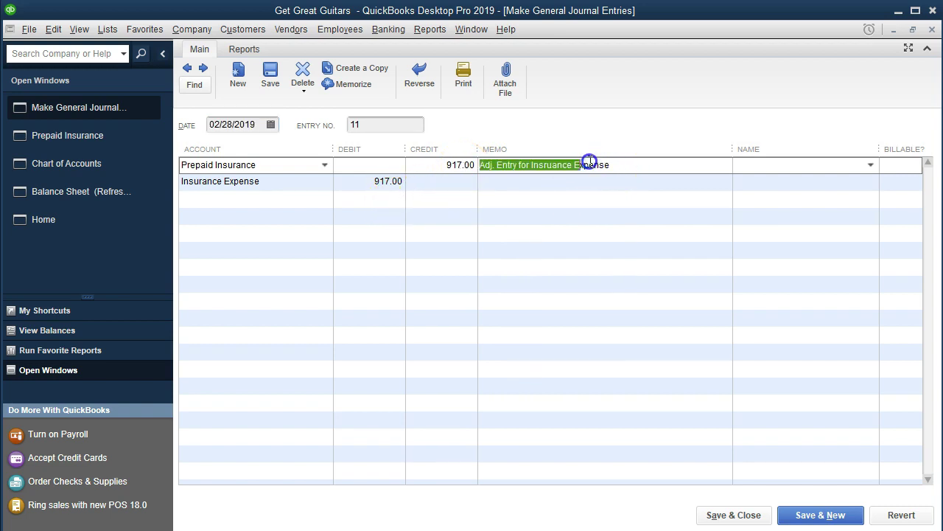
key("ctrl+c")
left_click(557, 184)
key("ctrl+v")
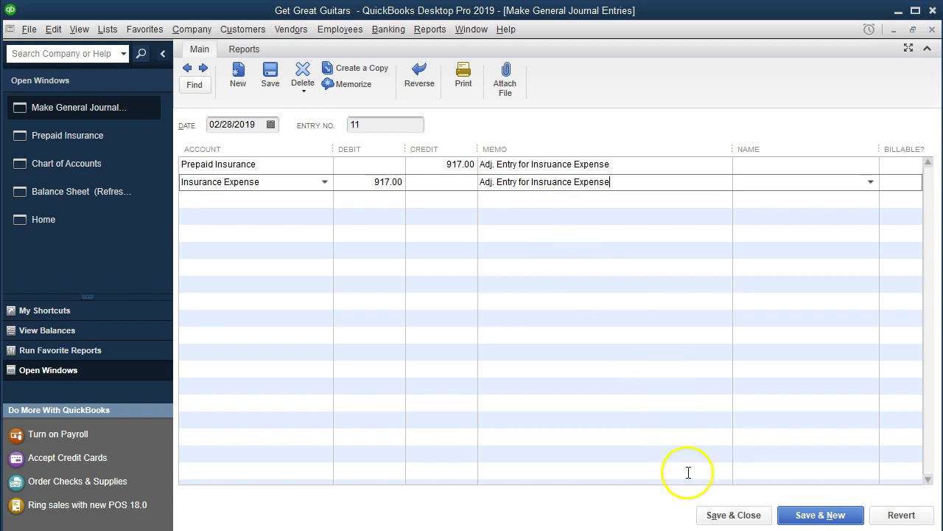
left_click(718, 515)
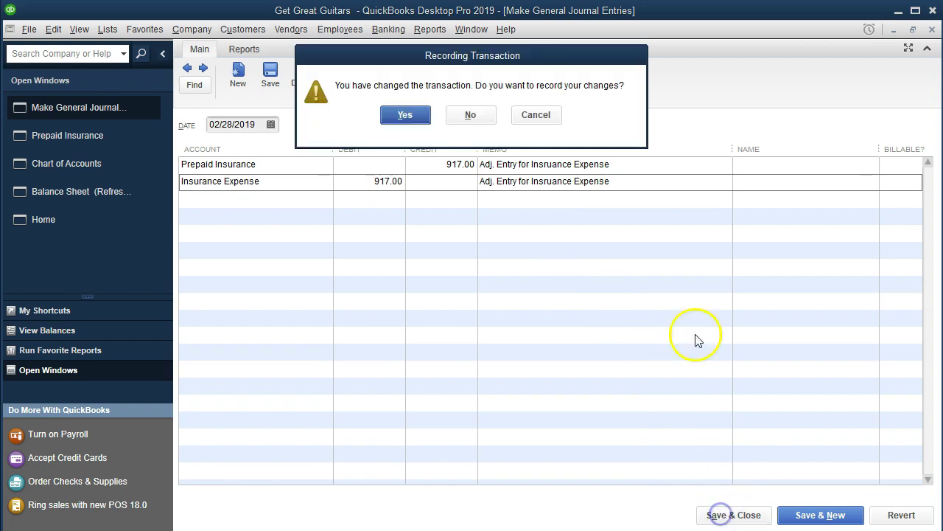
- Confirm the changed transaction, record it, and close the register and Chart of Accounts
left_click(402, 115)
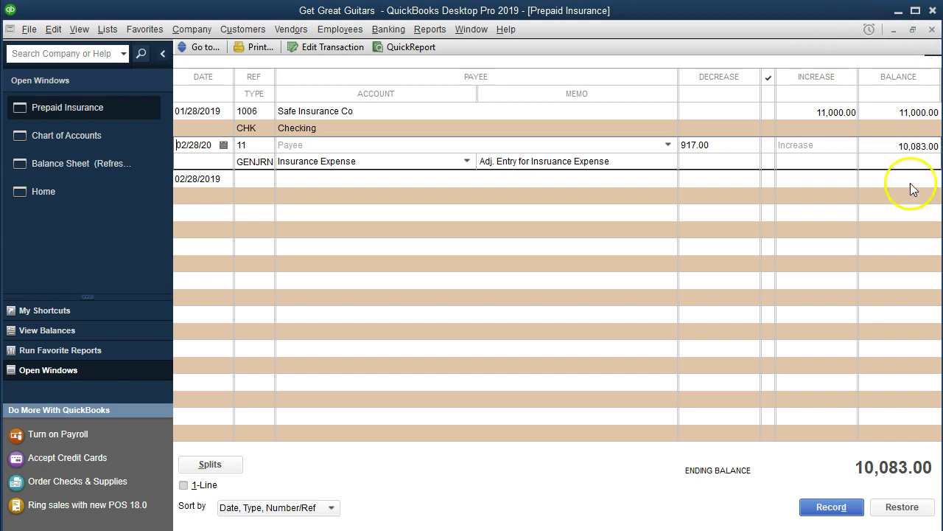
left_click(825, 507)
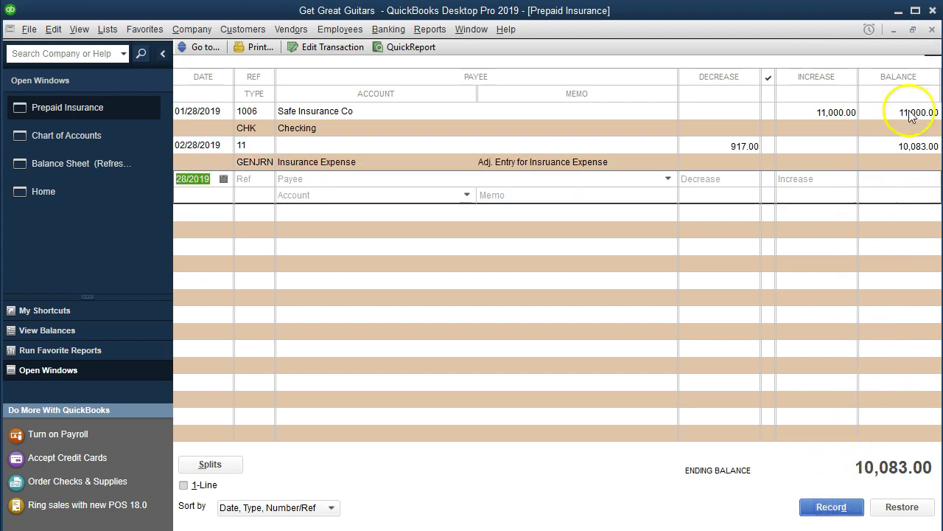
left_click(932, 30)
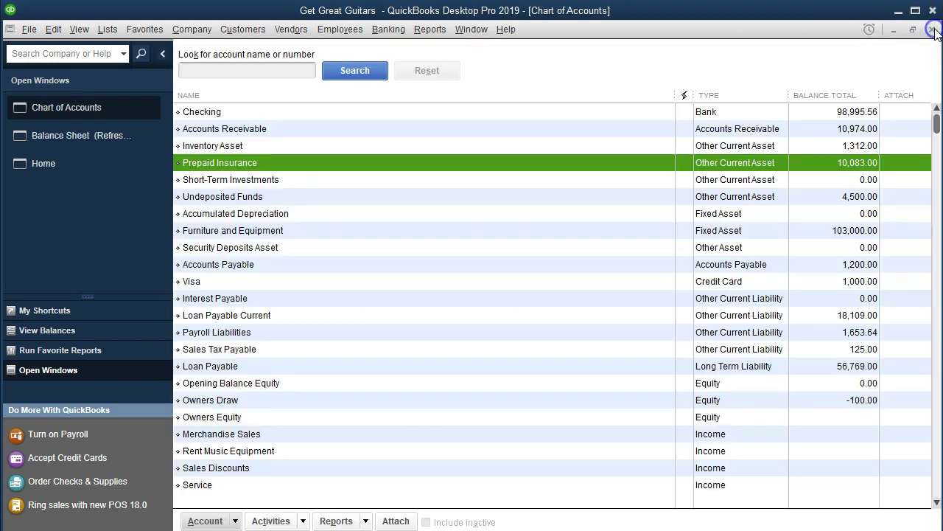
left_click(933, 31)
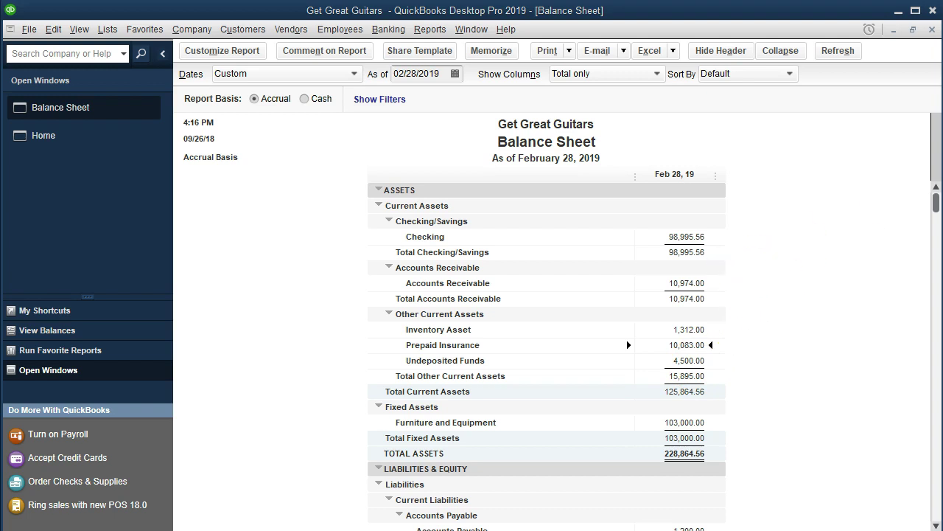
- Divide 11,000 by 12 in Calculator to get the monthly premium of 916.67
left_click_drag(431, 99, 400, 96)
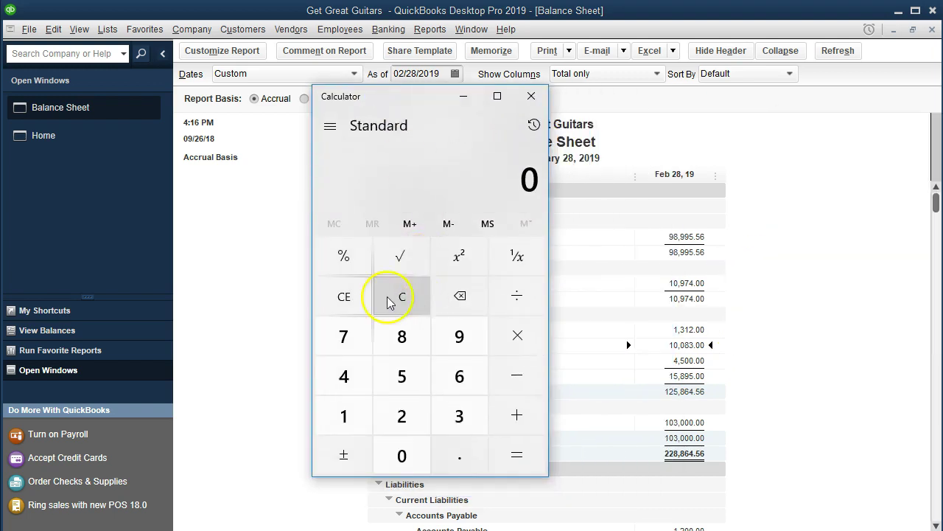
type("110000")
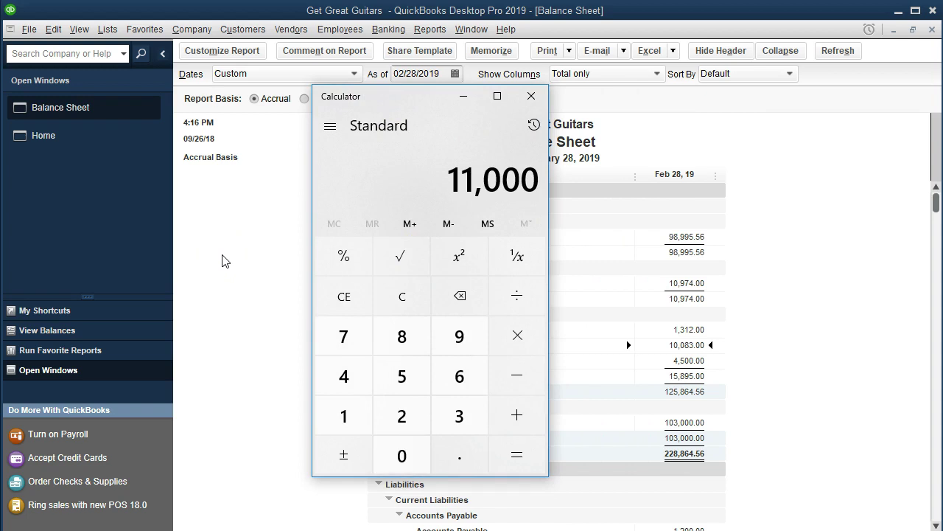
key("slash")
type("12")
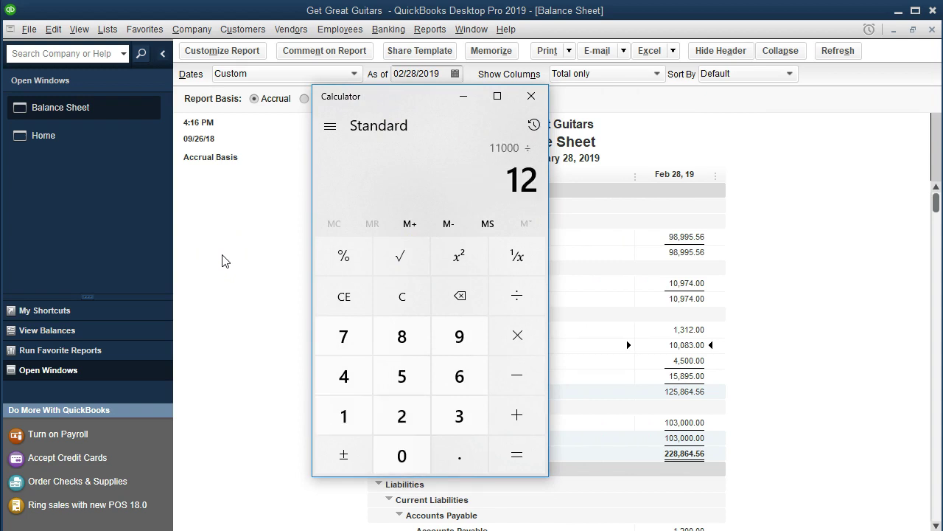
key("Return")
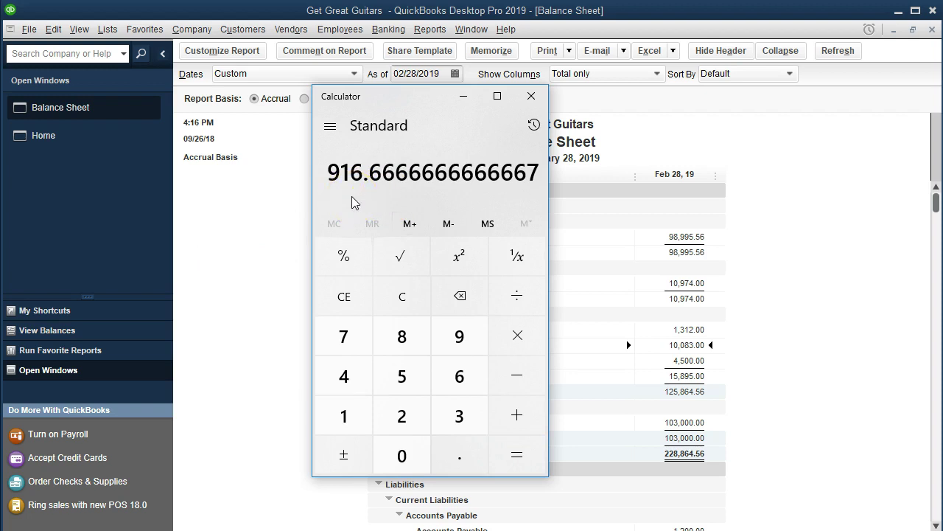
- Multiply the monthly premium by 11 to get 10,083.33, then close Calculator
key("asterisk")
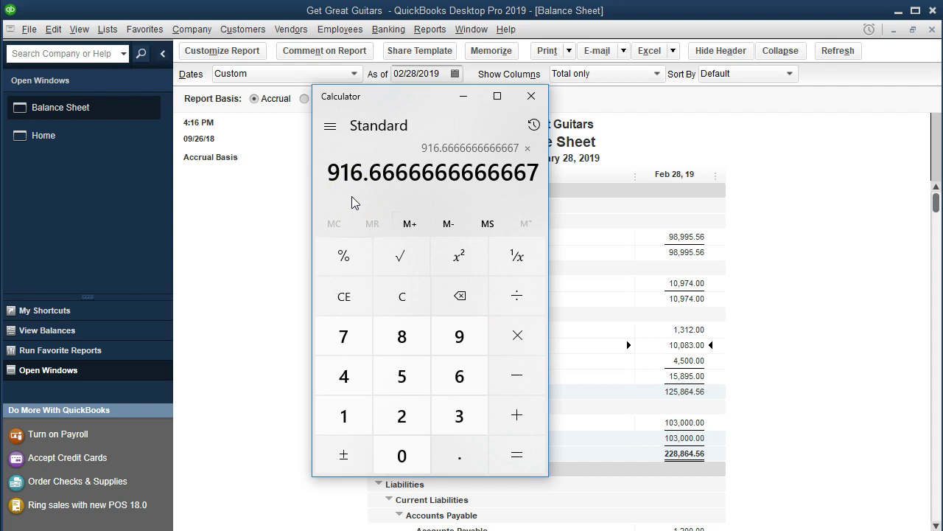
type("11")
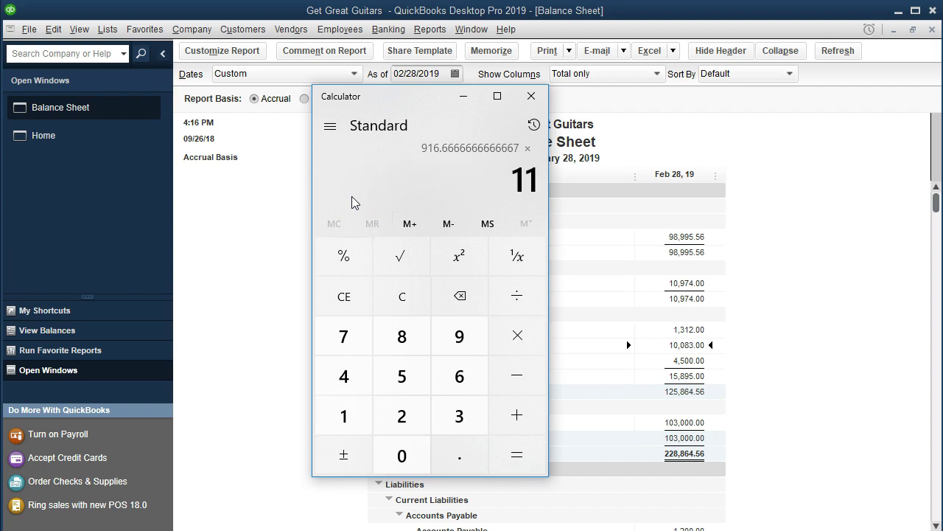
key("Return")
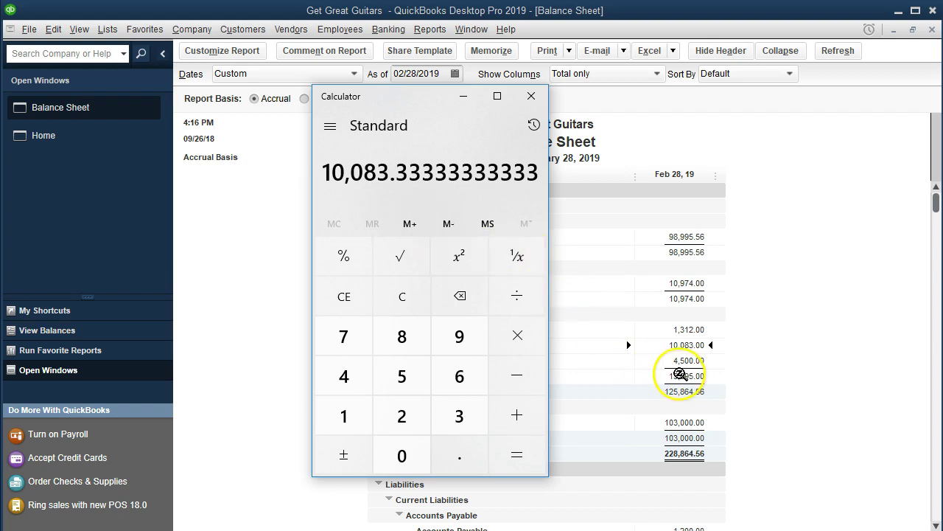
left_click(532, 96)
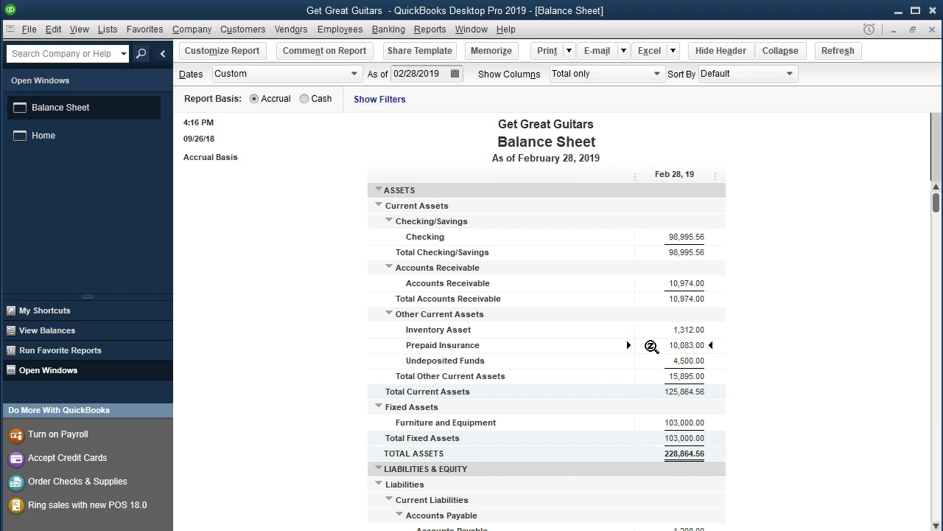
- Drill into Prepaid Insurance's 10,083.00 to verify the 11,000.00 check less the 917.00 journal entry
double_click(651, 346)
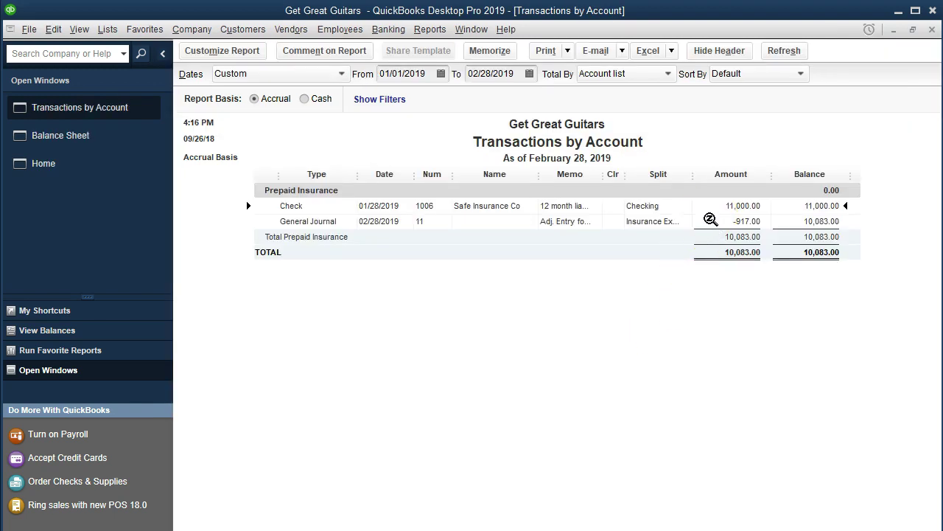
left_click(710, 219)
left_click(931, 30)
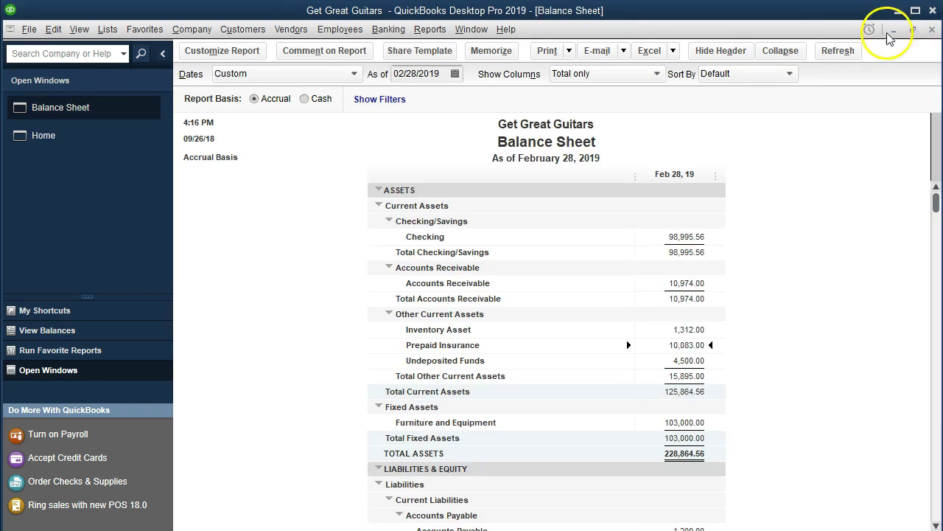
- Run the Profit & Loss Standard report for 01/01/2019–02/28/2019 and check Insurance Expense is 917.00
left_click(430, 30)
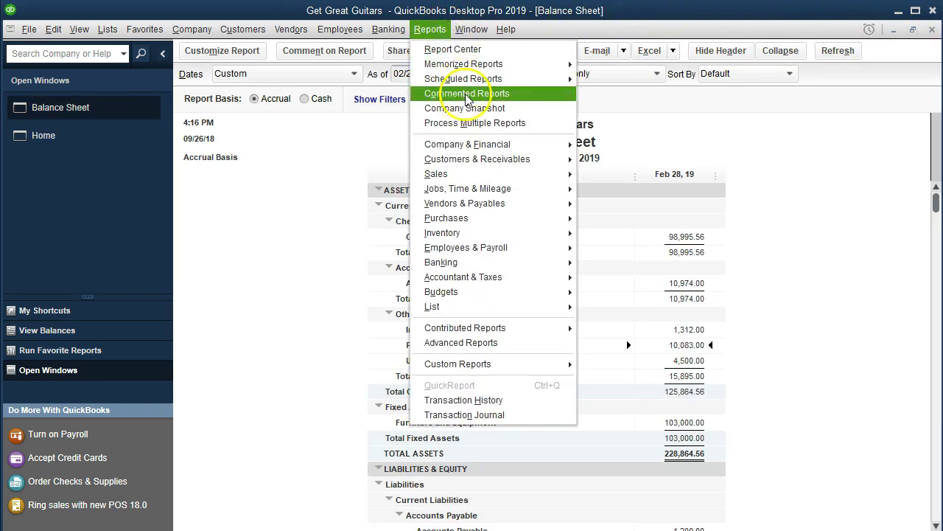
mouse_move(516, 145)
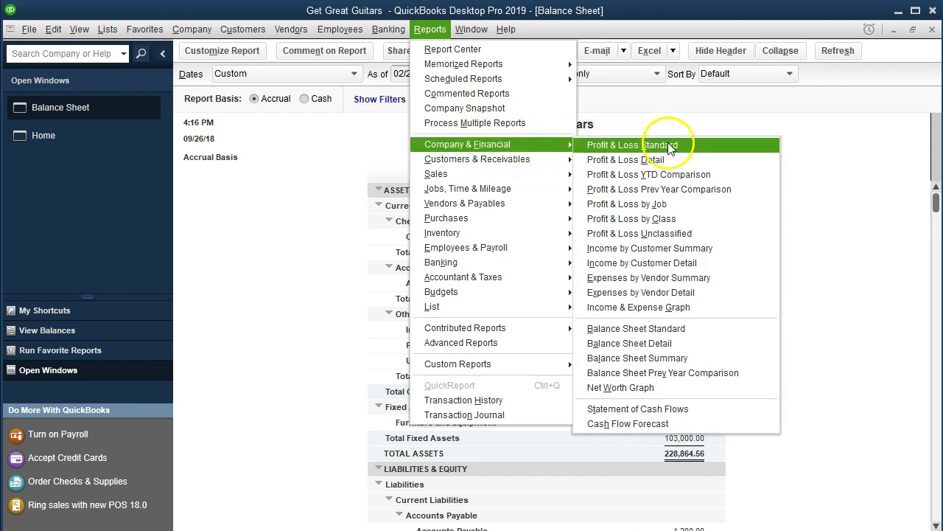
left_click(698, 147)
key("Tab")
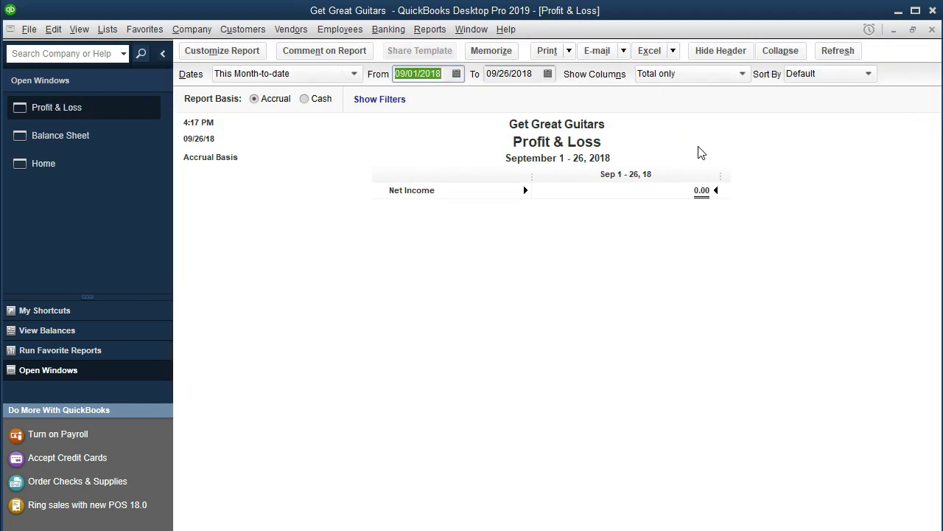
type("01/01/2019")
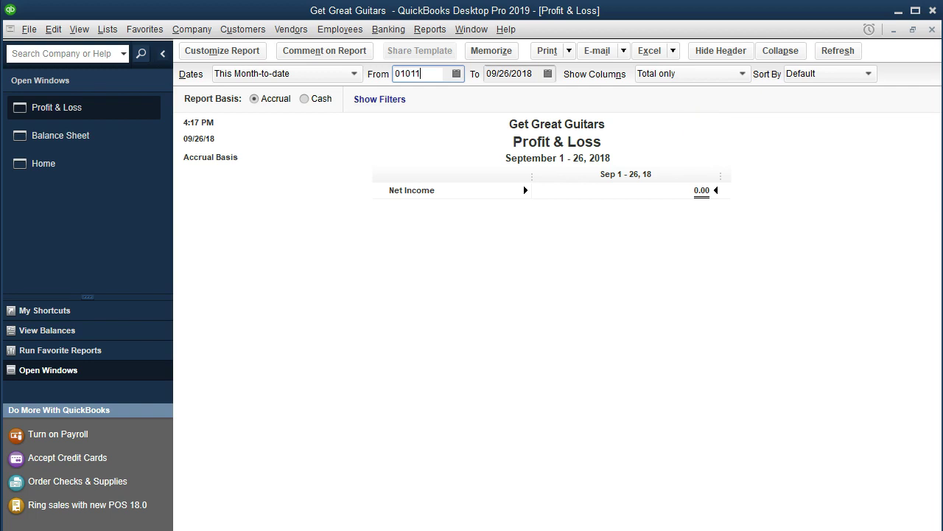
key("Tab")
type("022819")
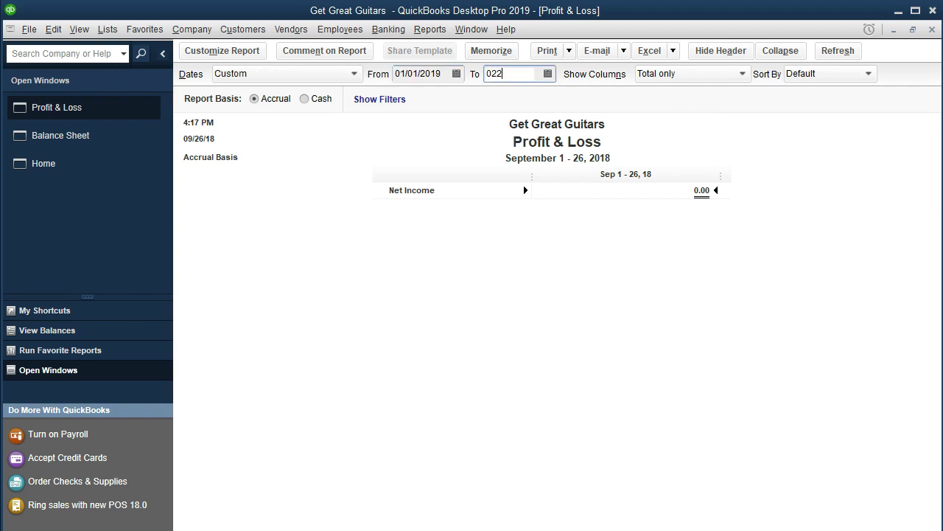
key("Tab")
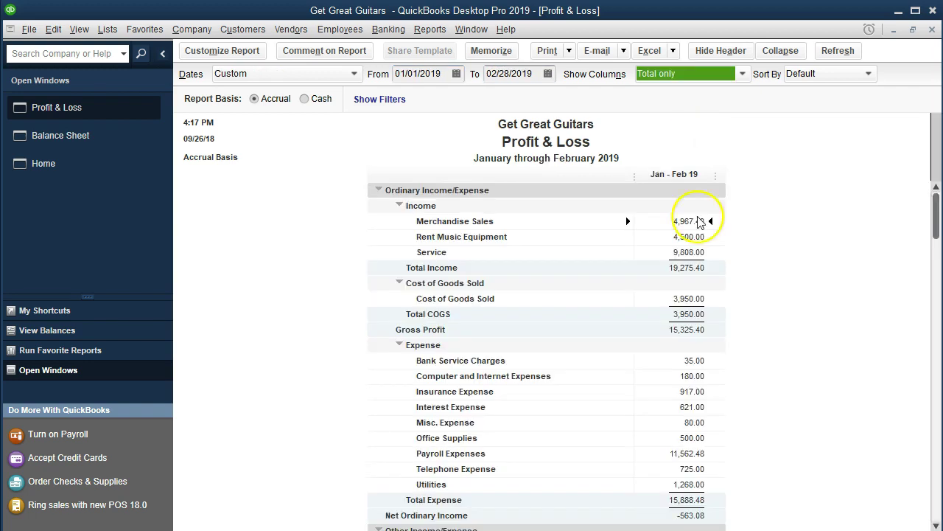
left_click(658, 392)
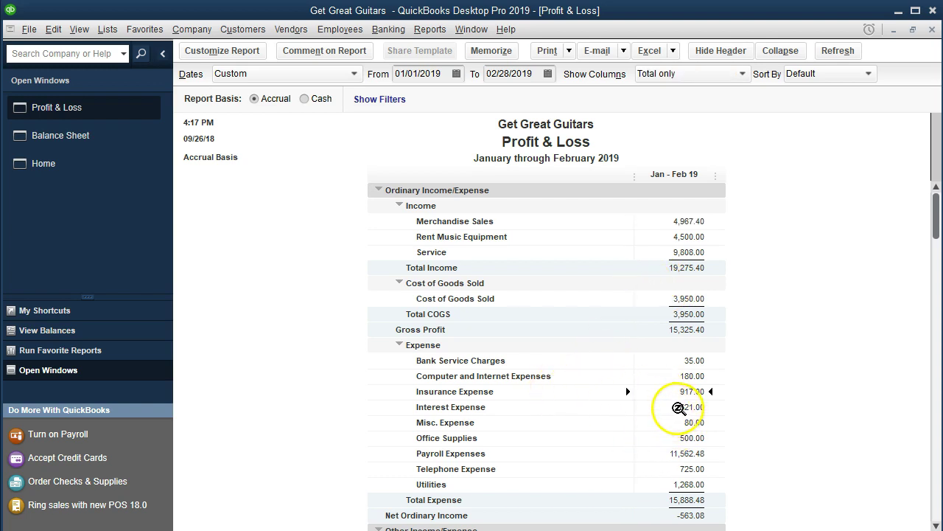
double_click(661, 393)
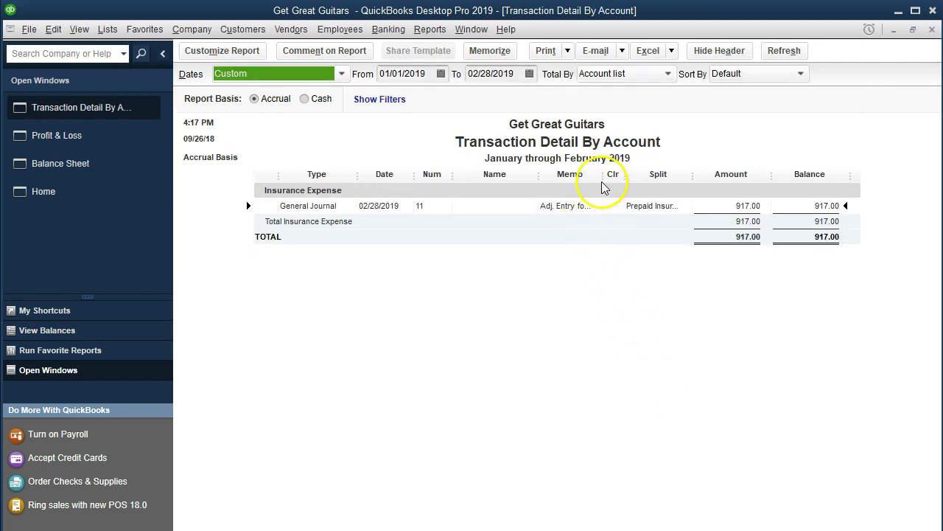
left_click(710, 217)
left_click(932, 30)
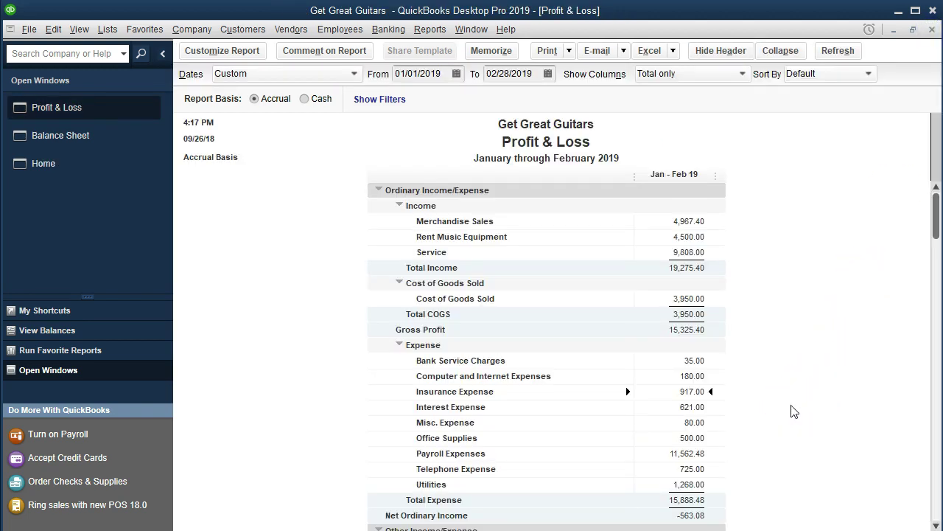
scroll(660, 308, "down", 2)
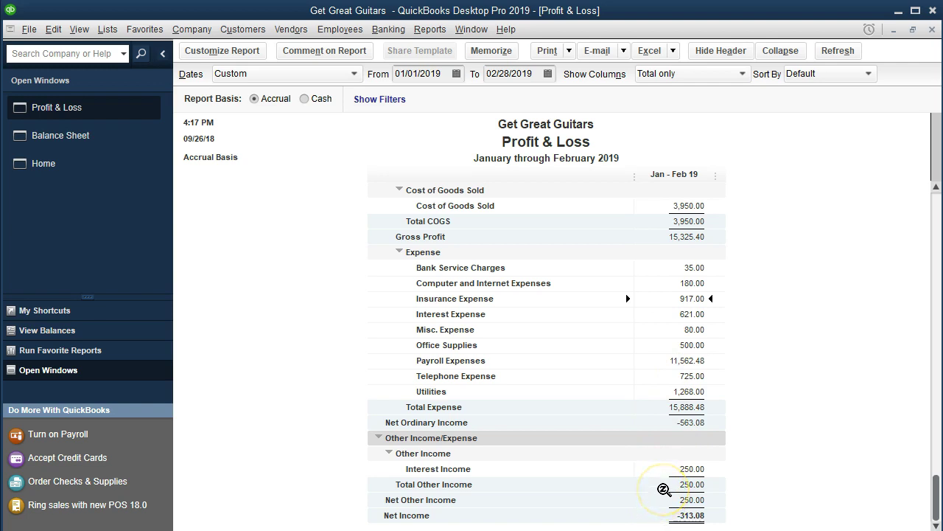
scroll(663, 489, "up", 1)
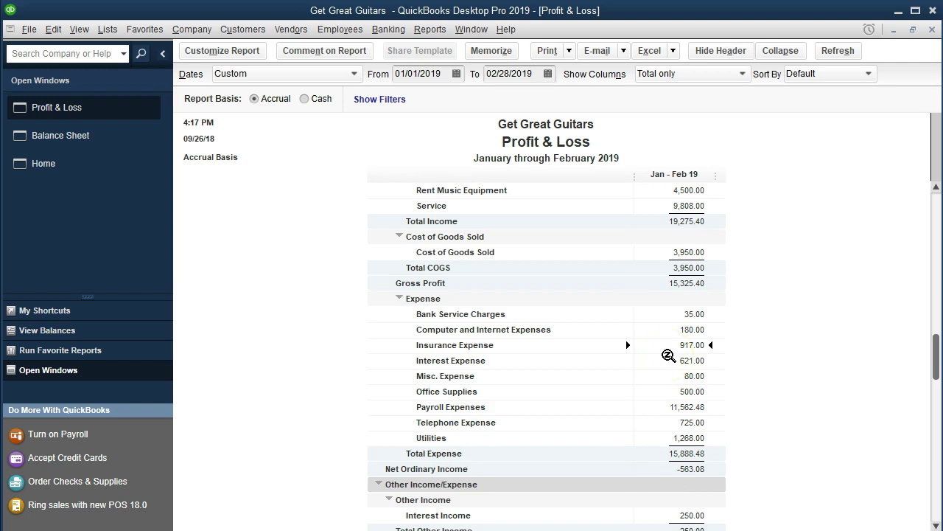
scroll(668, 355, "down", 1)
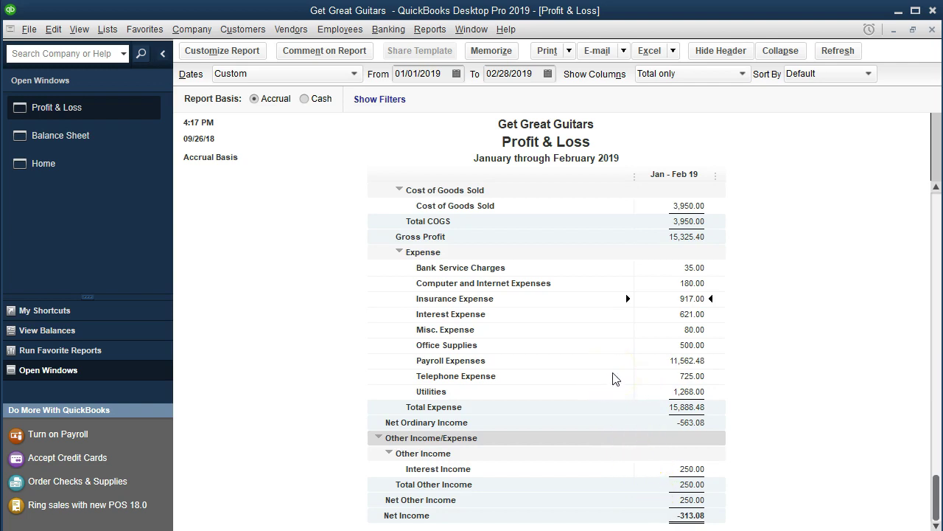
scroll(616, 378, "up", 1)
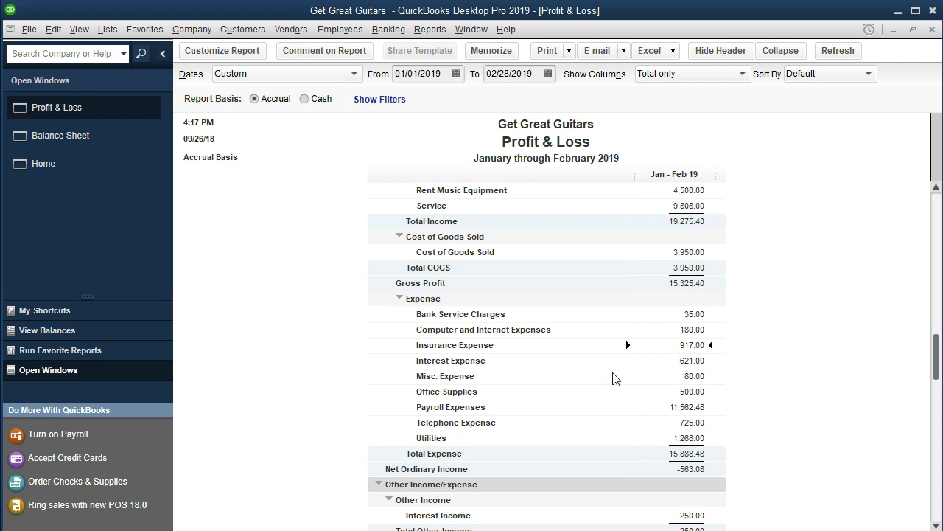
scroll(614, 378, "down", 1)
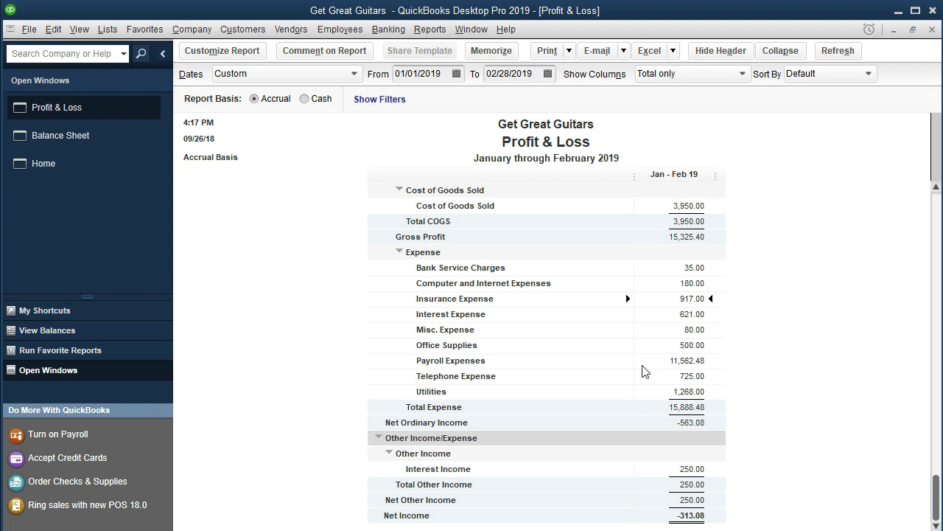
scroll(642, 371, "up", 1)
left_click(652, 347)
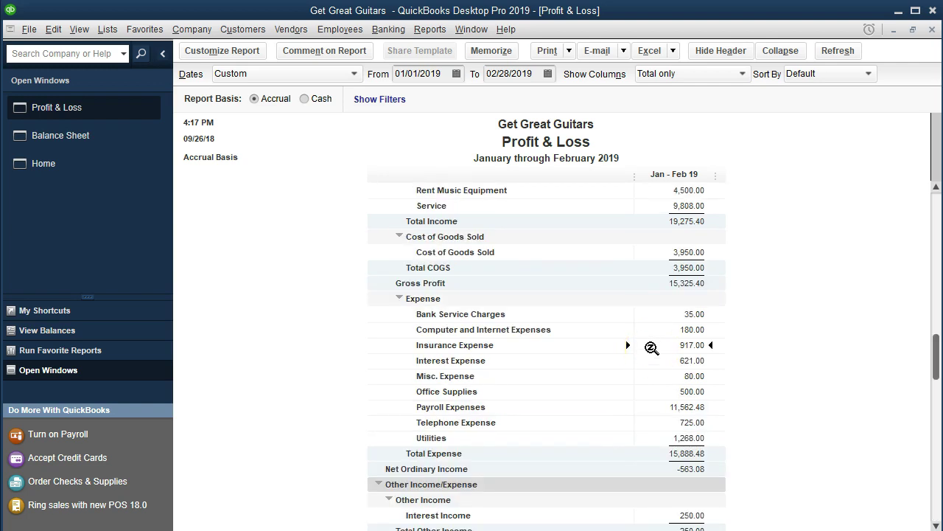